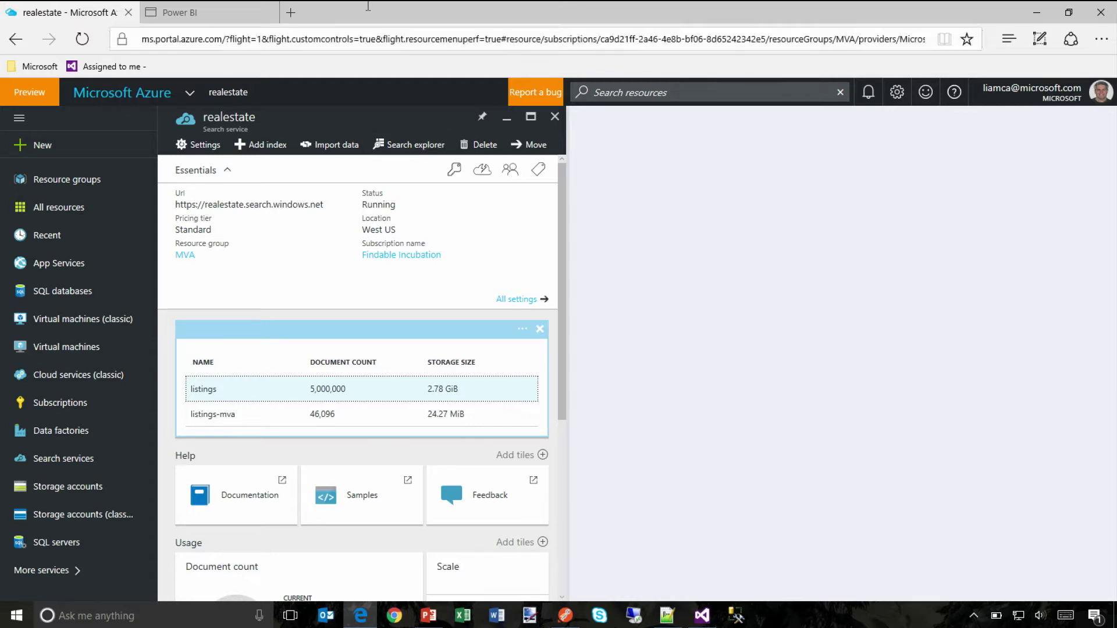
Begin adding the Azure Search content pack from the Power BI Services content packs.
{"action": "left_click", "coordinate": [223, 13]}
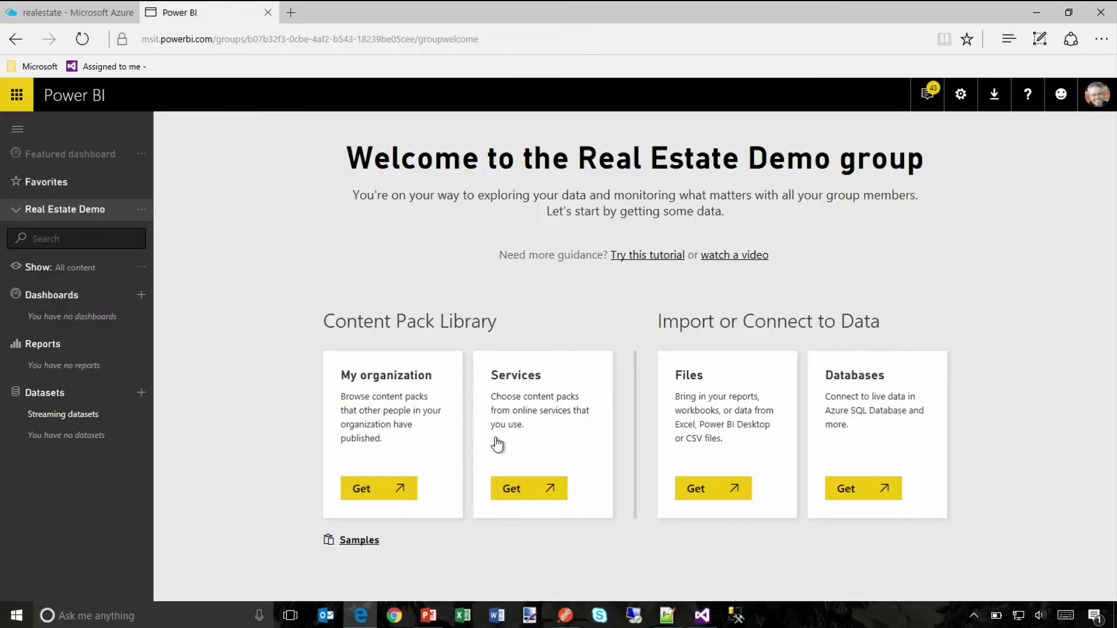
{"action": "left_click", "coordinate": [518, 490]}
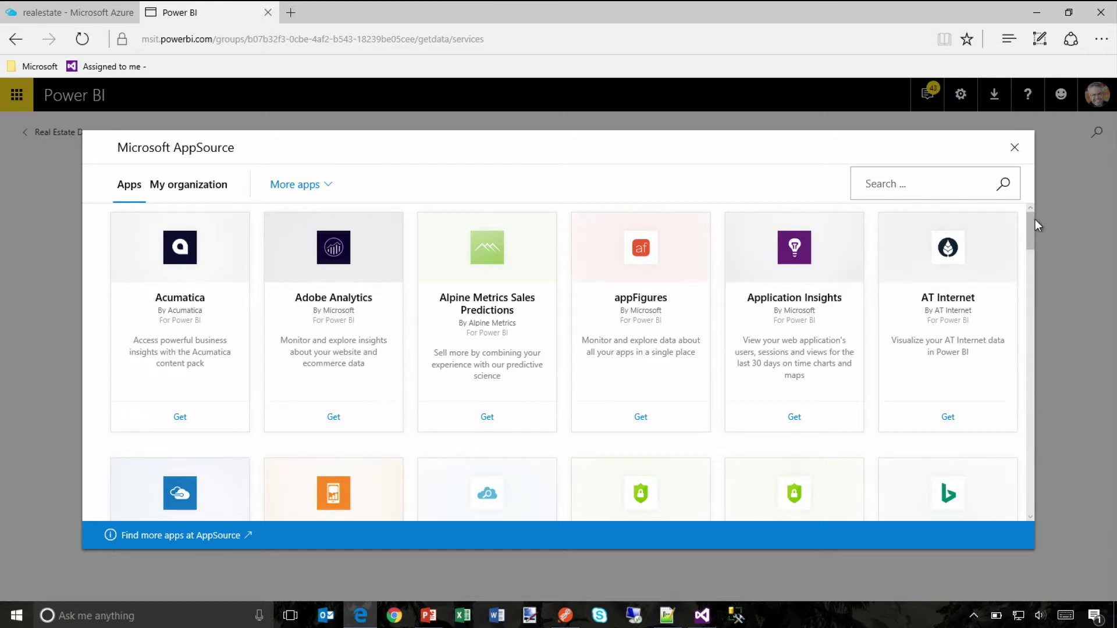
{"action": "left_click_drag", "start_coordinate": [1029, 233], "coordinate": [1027, 259]}
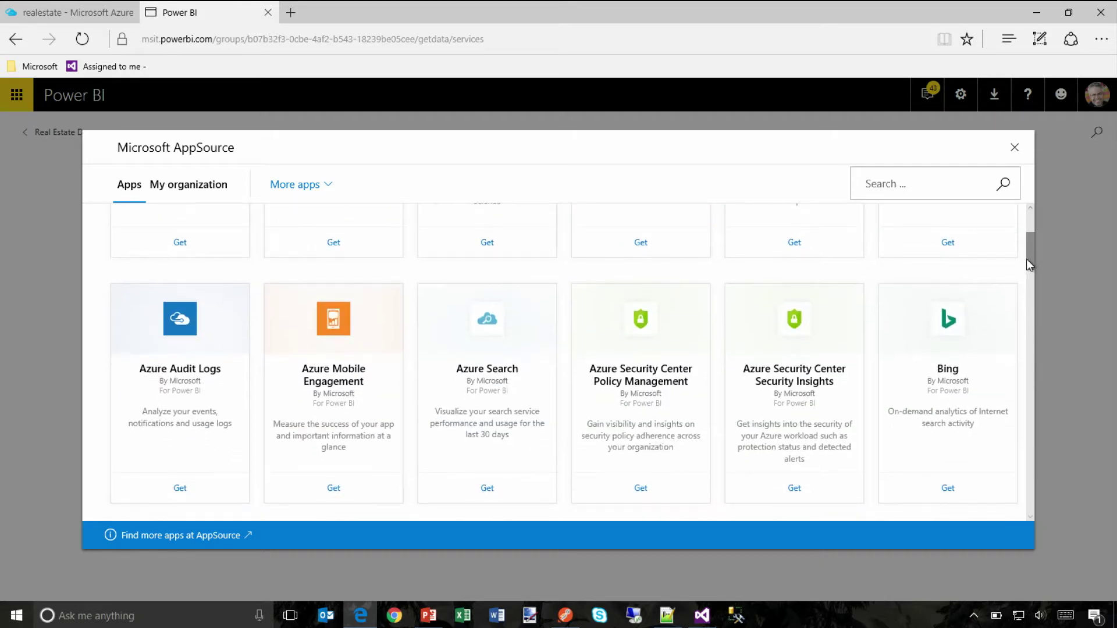
{"action": "left_click", "coordinate": [486, 491]}
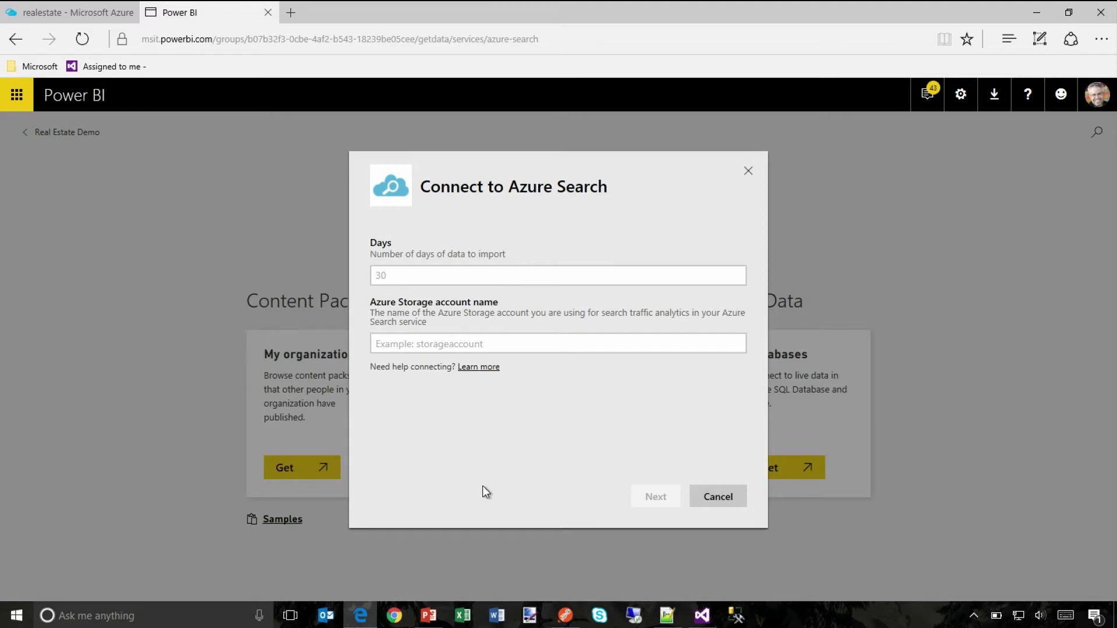
Show realestate's search traffic analytics settings: storage account azsearchrealestate, 120-day retention.
{"action": "left_click", "coordinate": [56, 11]}
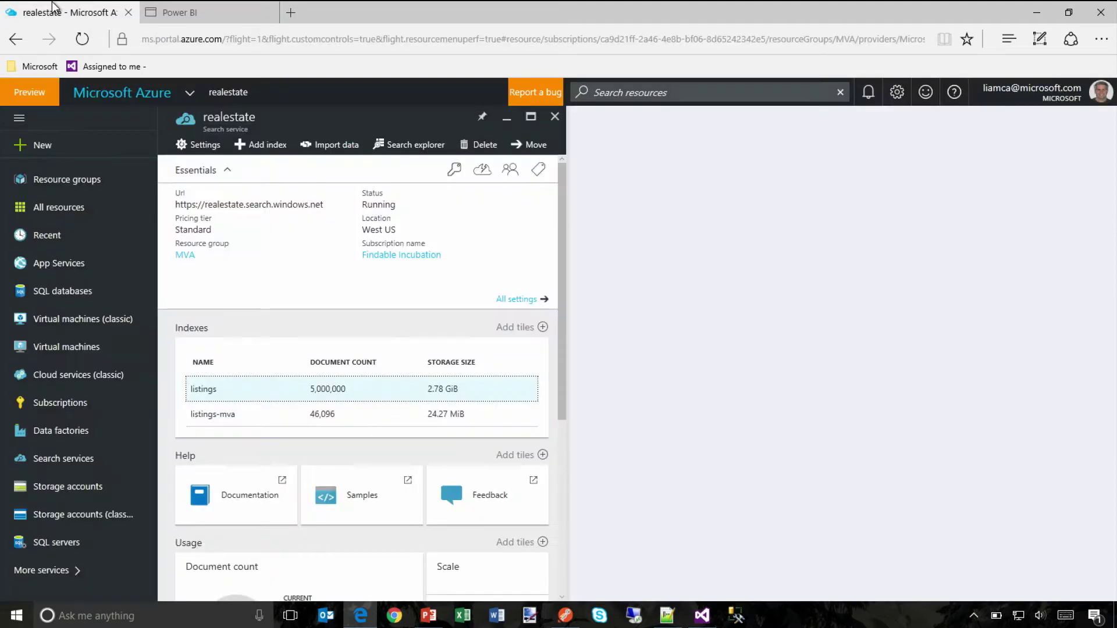
{"action": "left_click", "coordinate": [518, 300]}
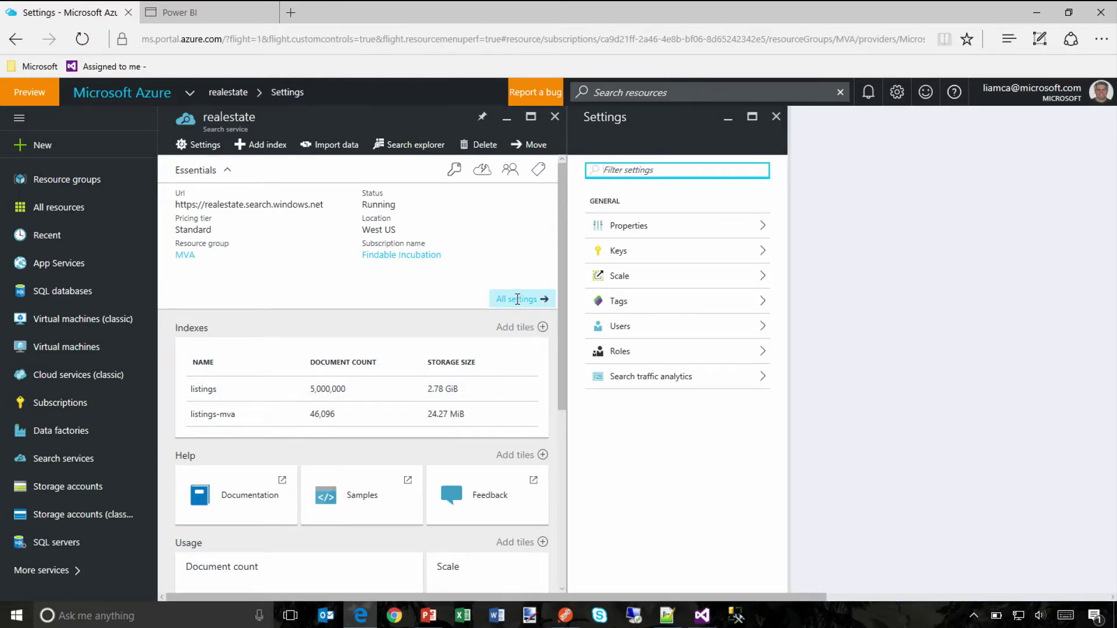
{"action": "left_click", "coordinate": [636, 380]}
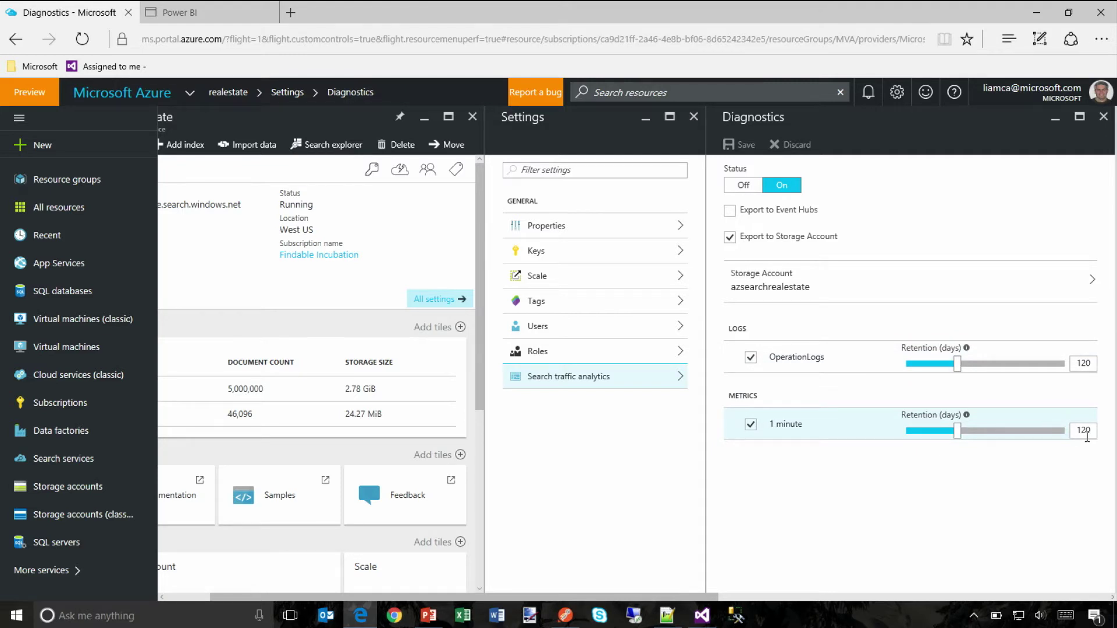
Cycle through the open windows and return to Power BI's Azure Search connection form.
{"action": "key", "text": "alt+Tab"}
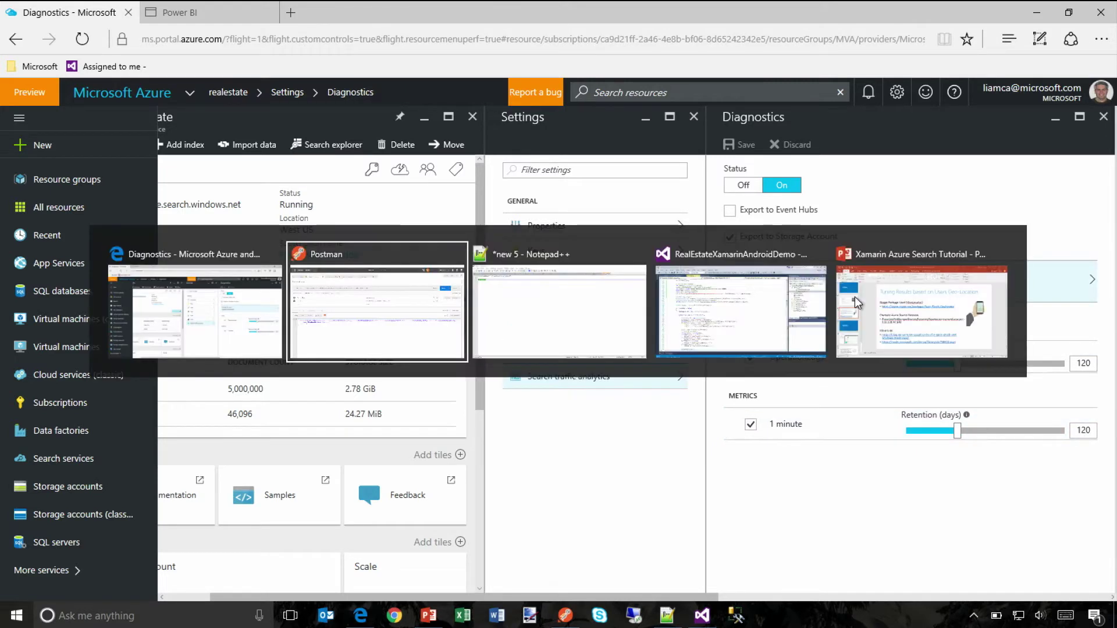
{"action": "key", "text": "alt+Tab"}
{"action": "key", "text": "Tab"}
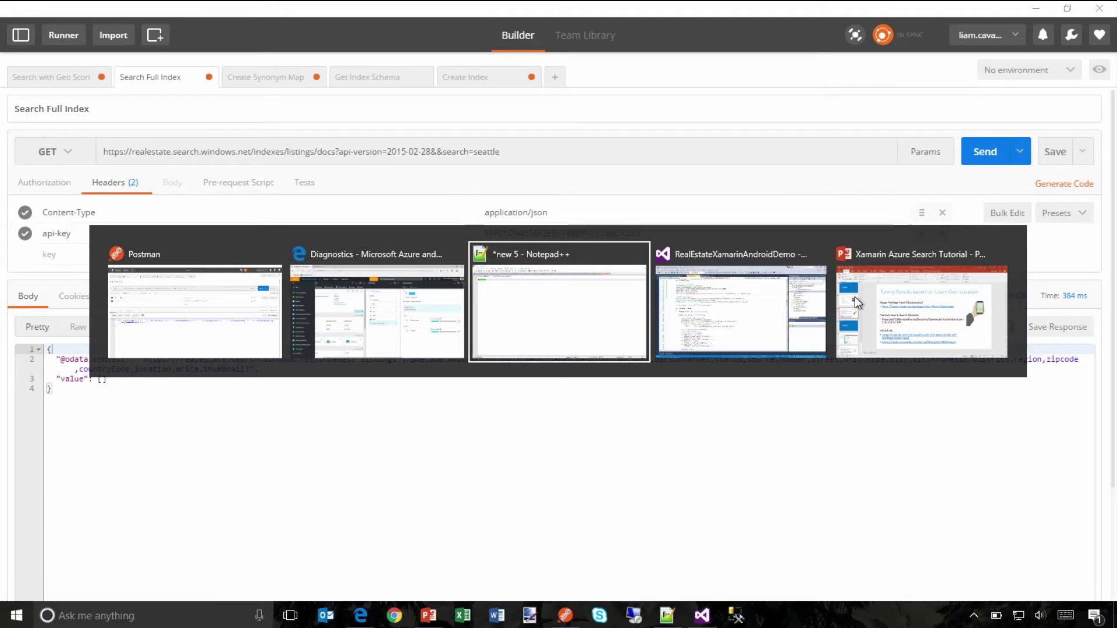
{"action": "key", "text": "shift+Tab"}
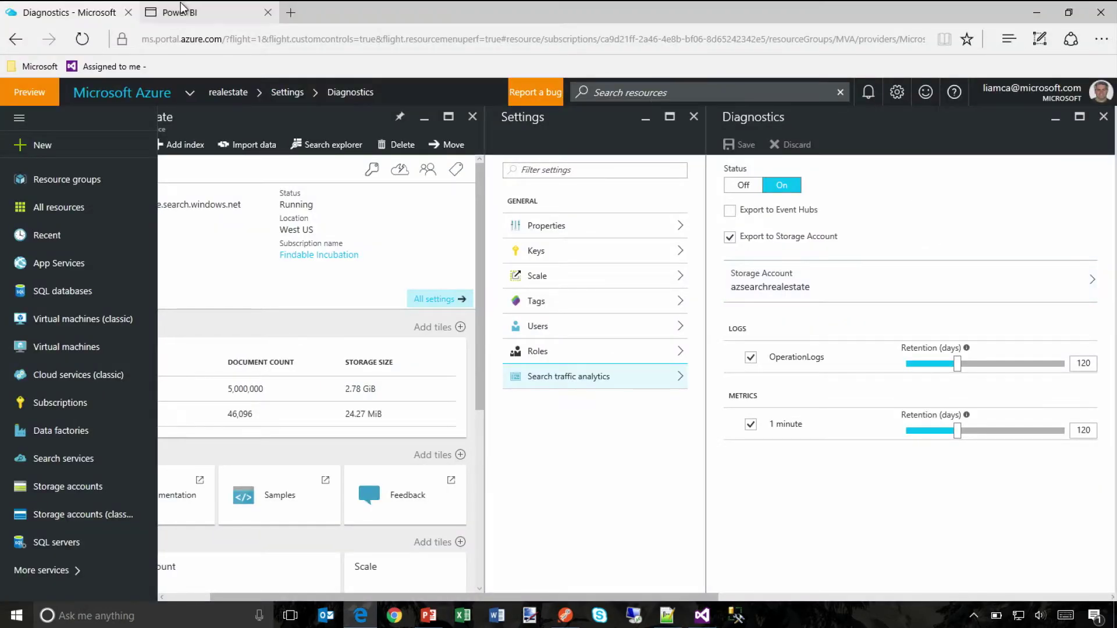
{"action": "left_click", "coordinate": [183, 7]}
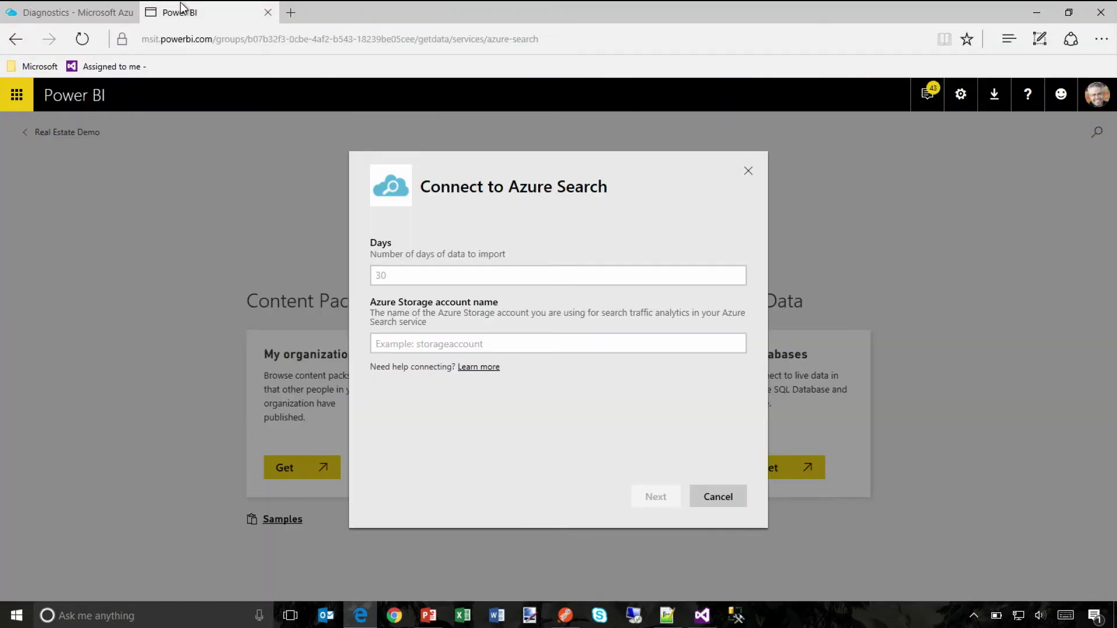
Connect 120 days of analytics from storage account azsearchrealestate to build the Azure Search dashboard.
{"action": "left_click", "coordinate": [431, 277]}
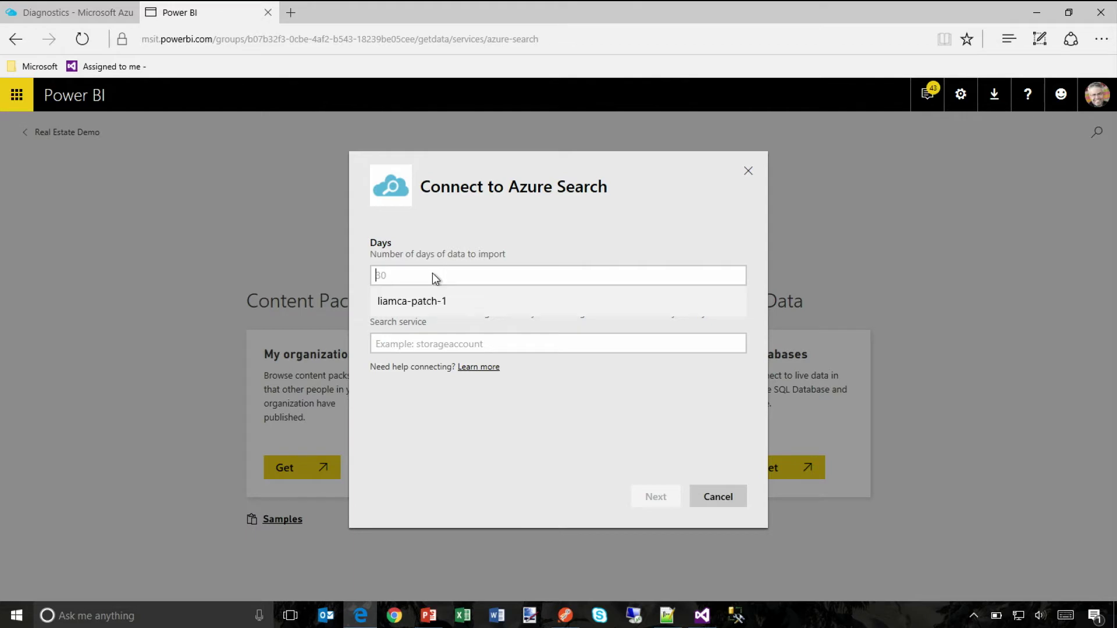
{"action": "type", "text": "120"}
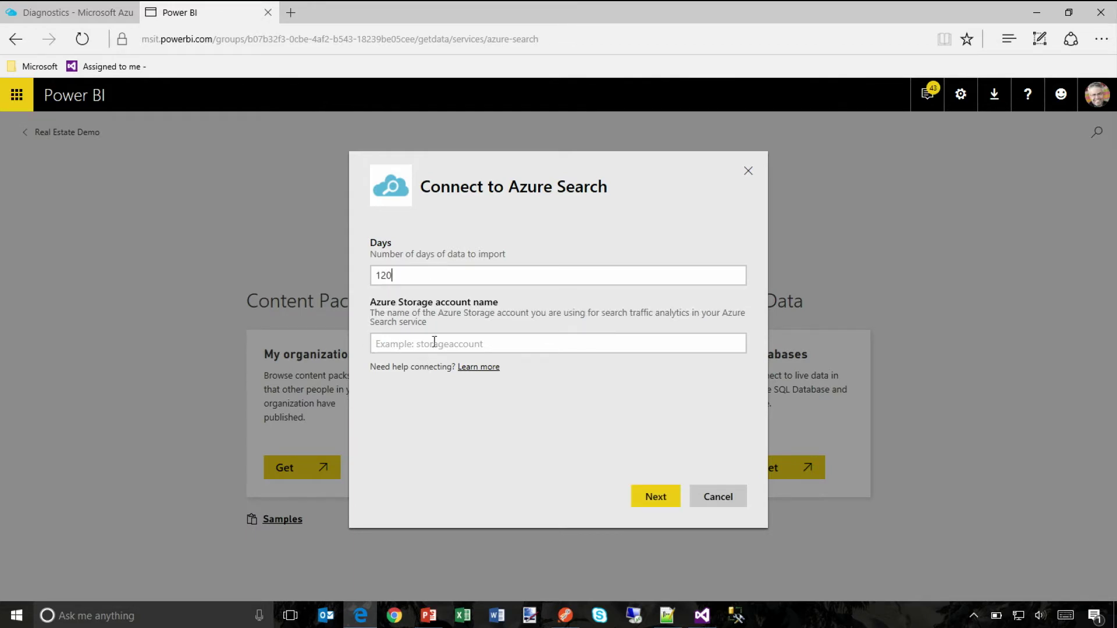
{"action": "left_click", "coordinate": [434, 342]}
{"action": "type", "text": "azsea"}
{"action": "type", "text": "rchrealesta"}
{"action": "type", "text": "te"}
{"action": "left_click", "coordinate": [660, 496]}
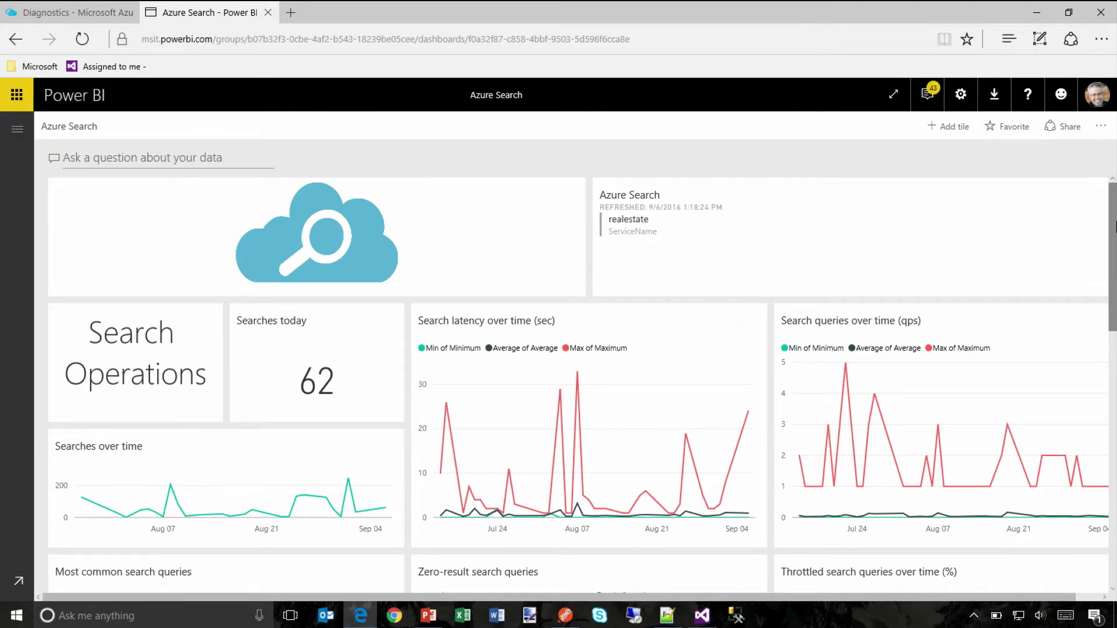
{"action": "left_click_drag", "start_coordinate": [1114, 227], "coordinate": [1114, 323]}
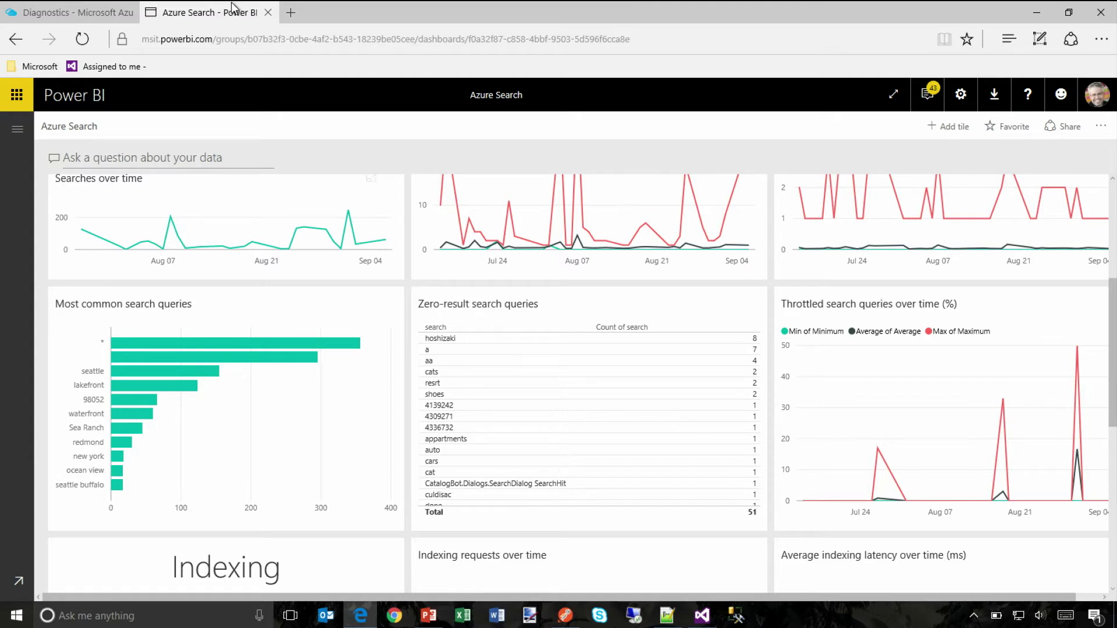
Search Bing for hoshizaki in a new browser tab.
{"action": "left_click", "coordinate": [291, 12]}
{"action": "type", "text": "h"}
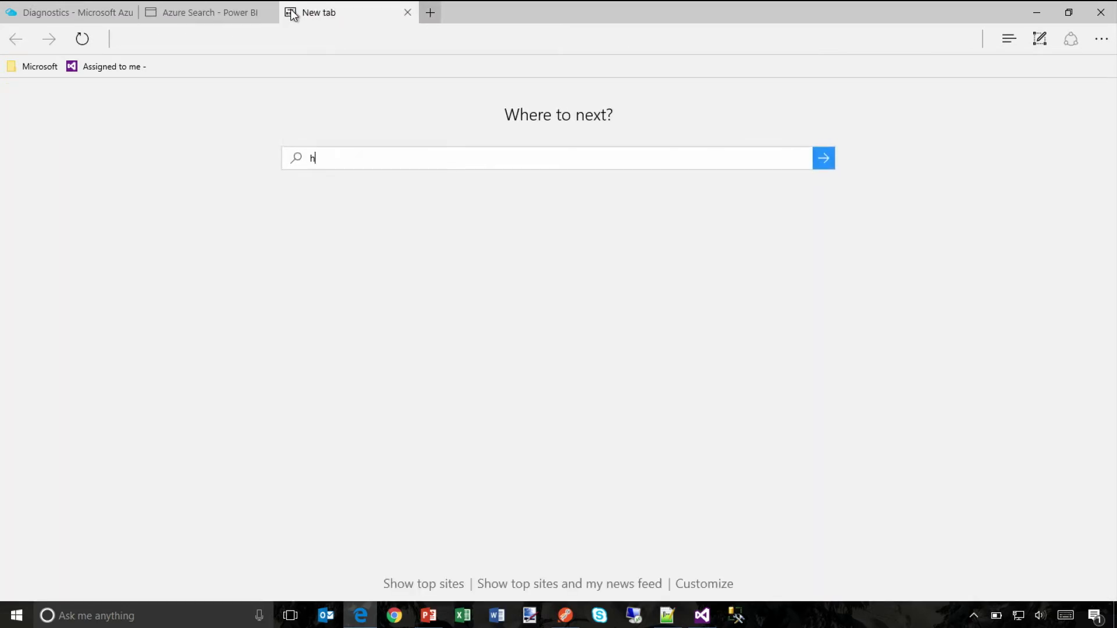
{"action": "type", "text": "oshi"}
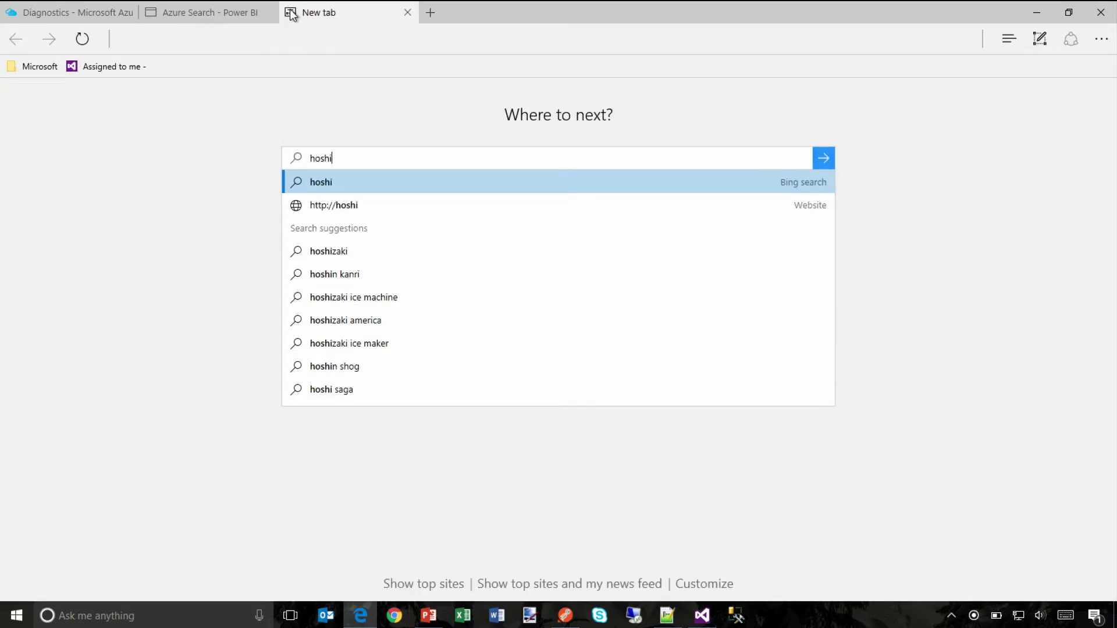
{"action": "type", "text": "zaki"}
{"action": "key", "text": "Return"}
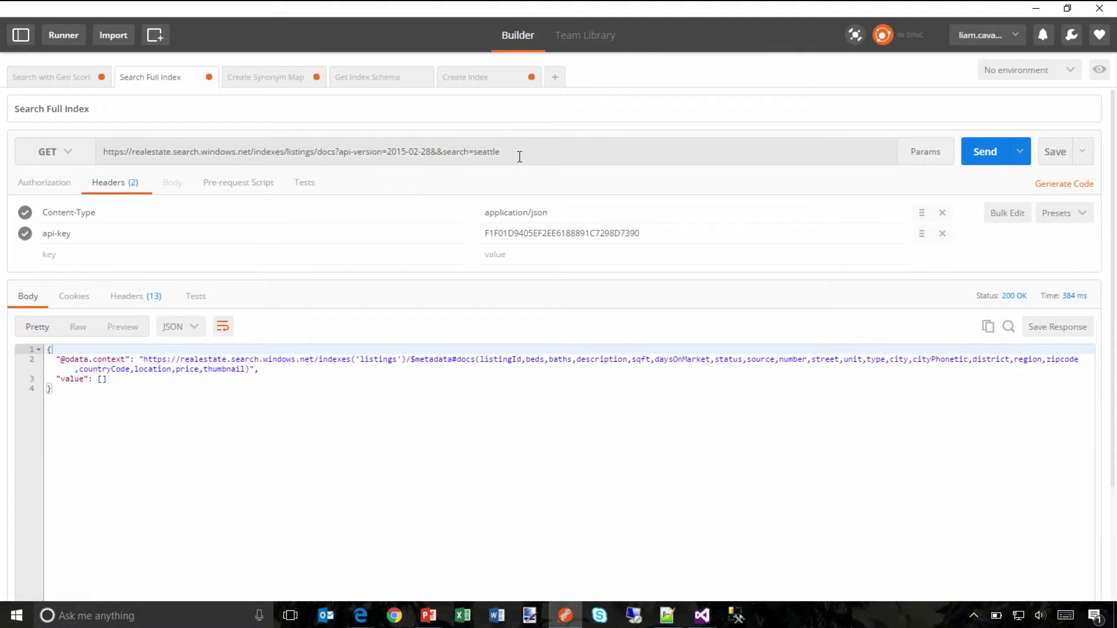
Search the listings index for all listings (*), then for seattle.
{"action": "left_click", "coordinate": [519, 156]}
{"action": "key", "text": "shift+Left"}
{"action": "key", "text": "shift+Left"}
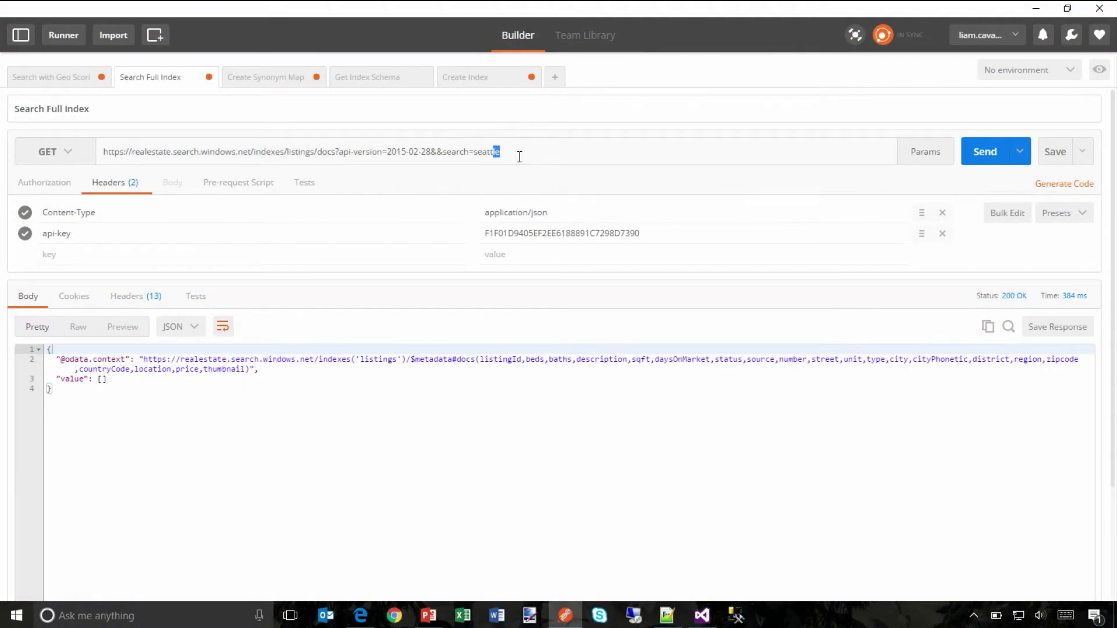
{"action": "key", "text": "shift+Left"}
{"action": "key", "text": "shift+Left"}
{"action": "key", "text": "shift+Left"}
{"action": "key", "text": "shift+Left"}
{"action": "key", "text": "shift+Left"}
{"action": "type", "text": "*"}
{"action": "key", "text": "Return"}
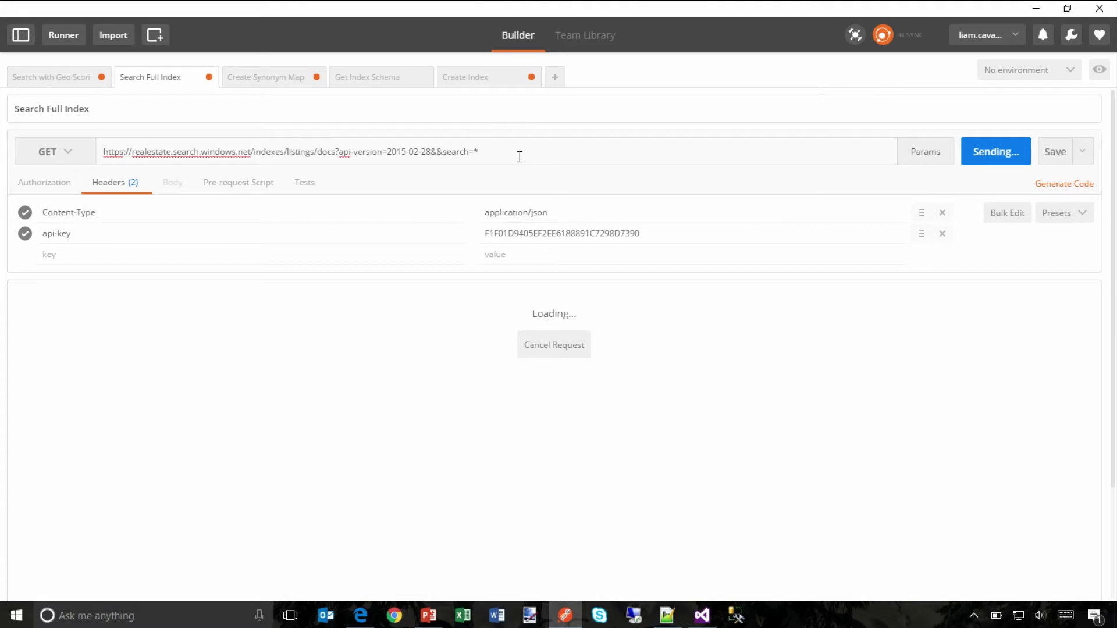
{"action": "key", "text": "BackSpace"}
{"action": "type", "text": "sea"}
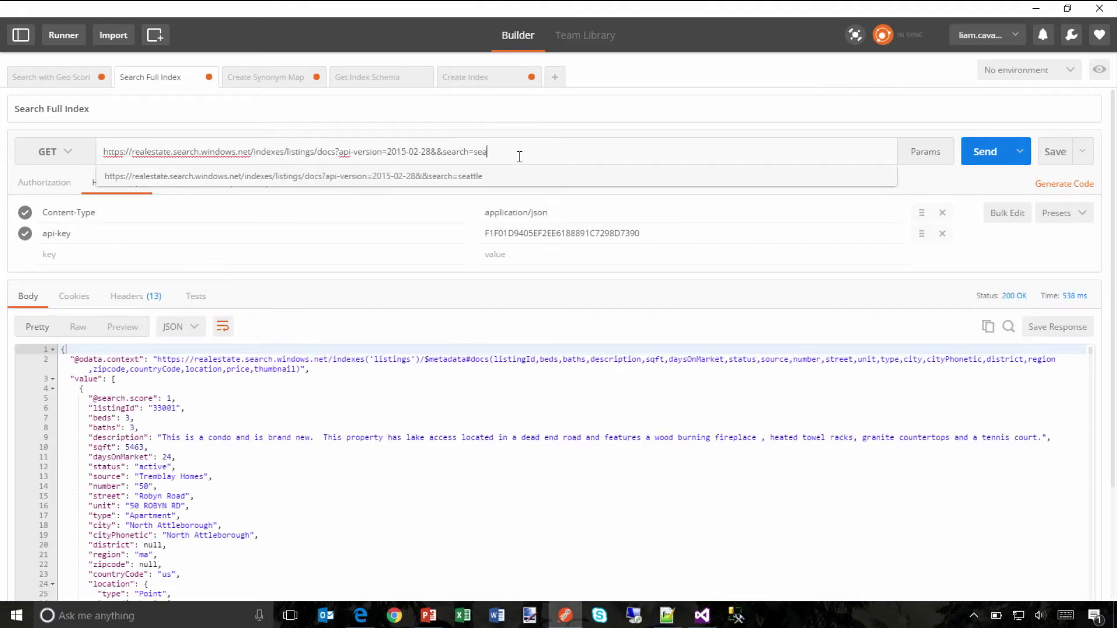
{"action": "type", "text": "ttle"}
{"action": "key", "text": "Return"}
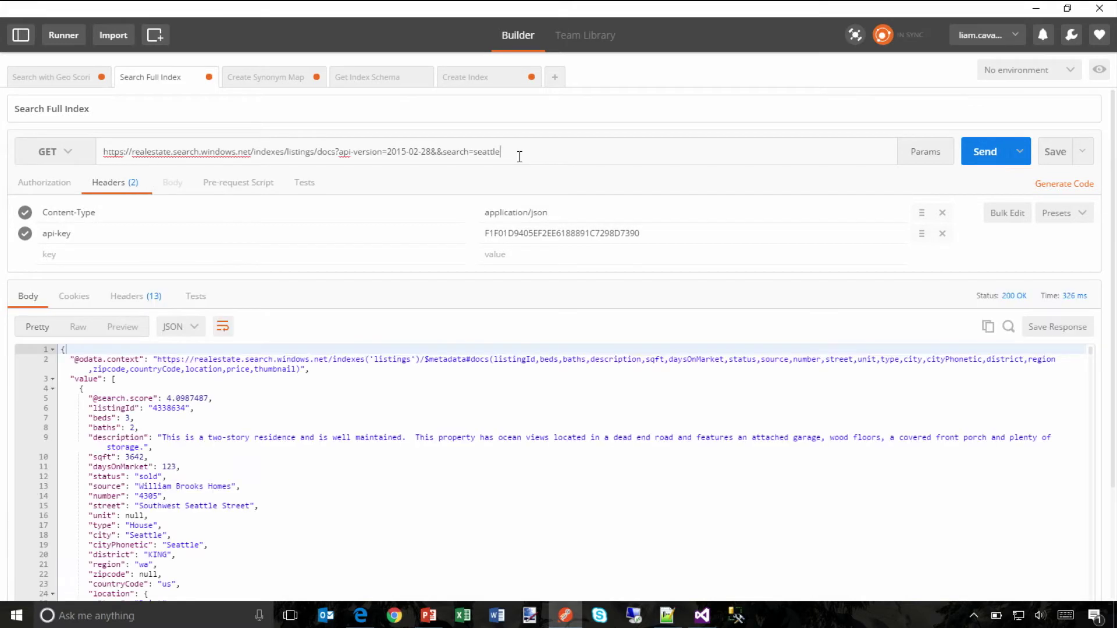
Search the listings index for hoshizaki, which returns an empty value list.
{"action": "key", "text": "shift+Left"}
{"action": "key", "text": "shift+Left"}
{"action": "key", "text": "shift+Left"}
{"action": "key", "text": "shift+Left"}
{"action": "key", "text": "shift+Left"}
{"action": "key", "text": "shift+Left"}
{"action": "key", "text": "shift+Left"}
{"action": "type", "text": "h"}
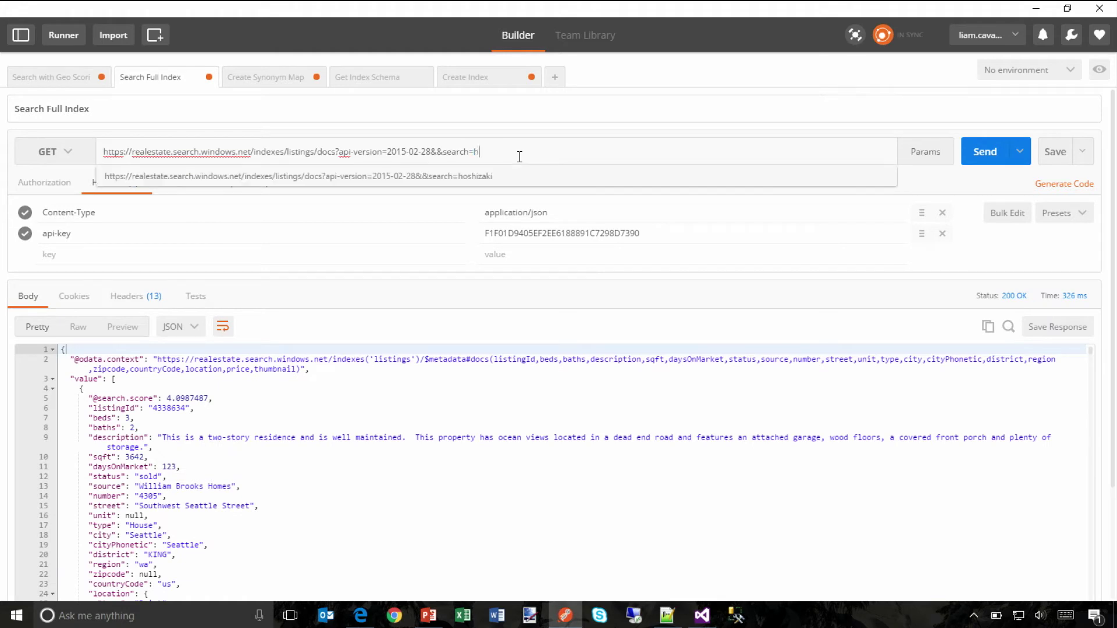
{"action": "type", "text": "o"}
{"action": "key", "text": "Down"}
{"action": "key", "text": "Return"}
{"action": "key", "text": "Return"}
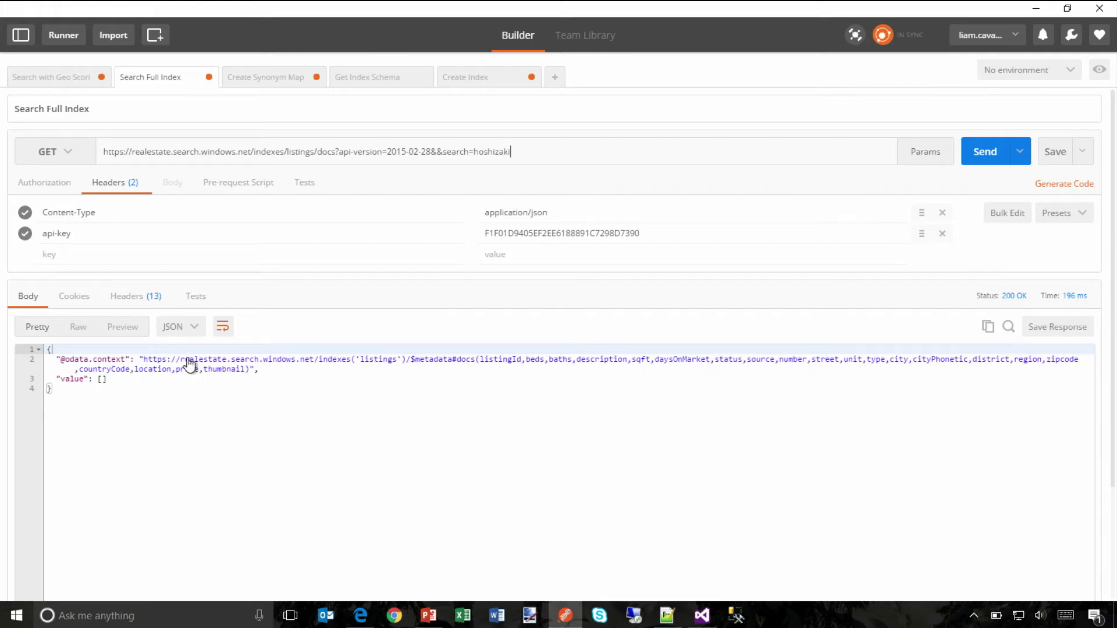
{"action": "left_click", "coordinate": [269, 85]}
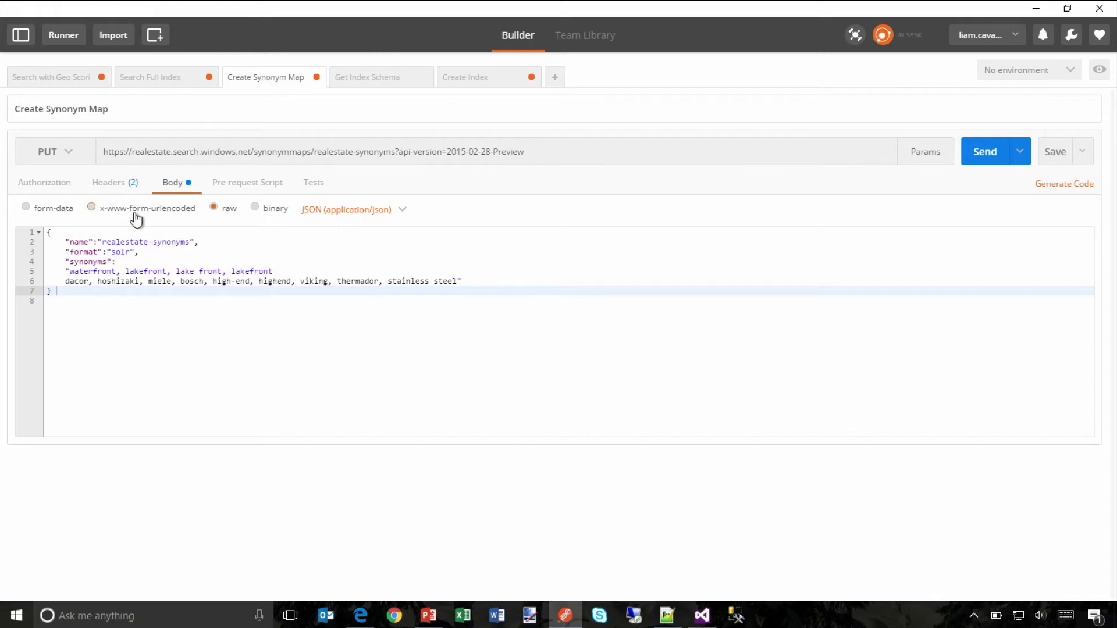
Send the realestate-synonyms map grouping hoshizaki, dacor and miele as highend (204 No Content).
{"action": "double_click", "coordinate": [107, 243]}
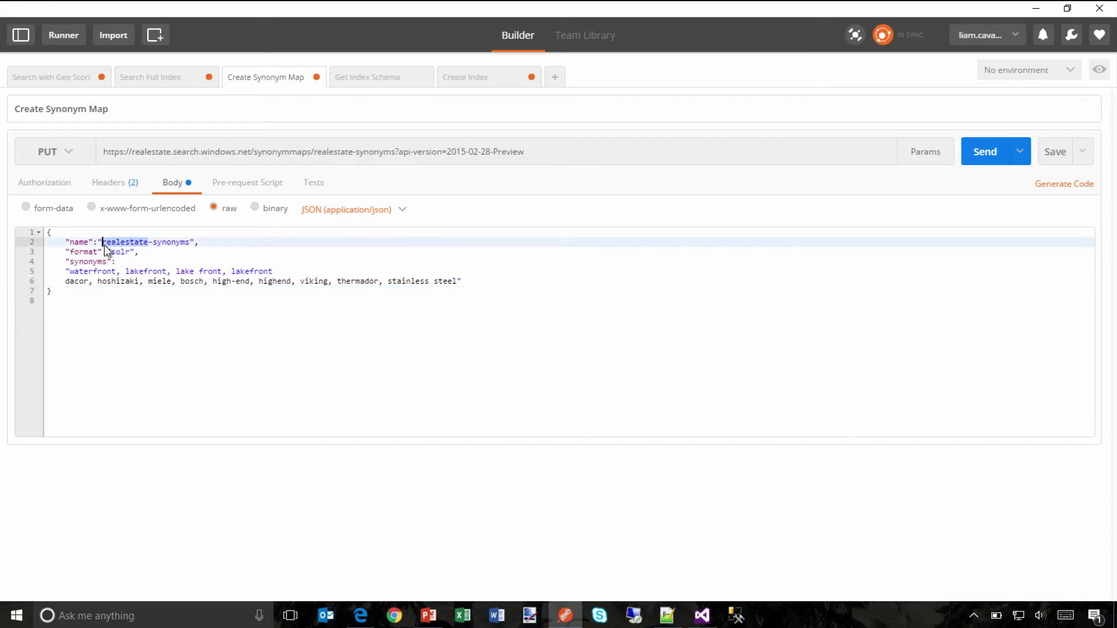
{"action": "double_click", "coordinate": [121, 282]}
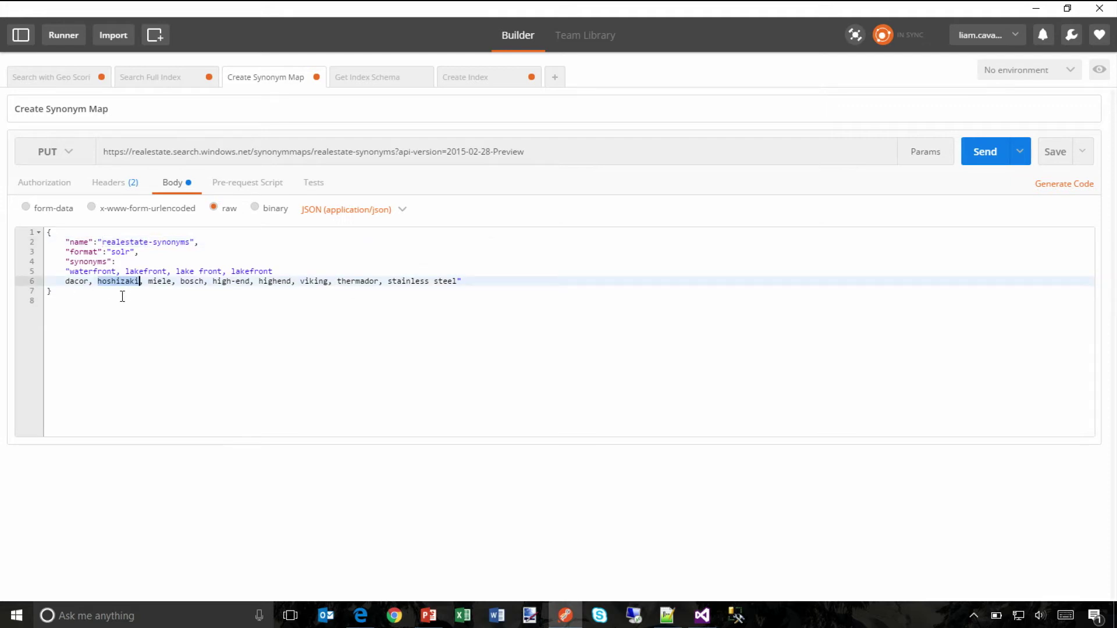
{"action": "double_click", "coordinate": [79, 283]}
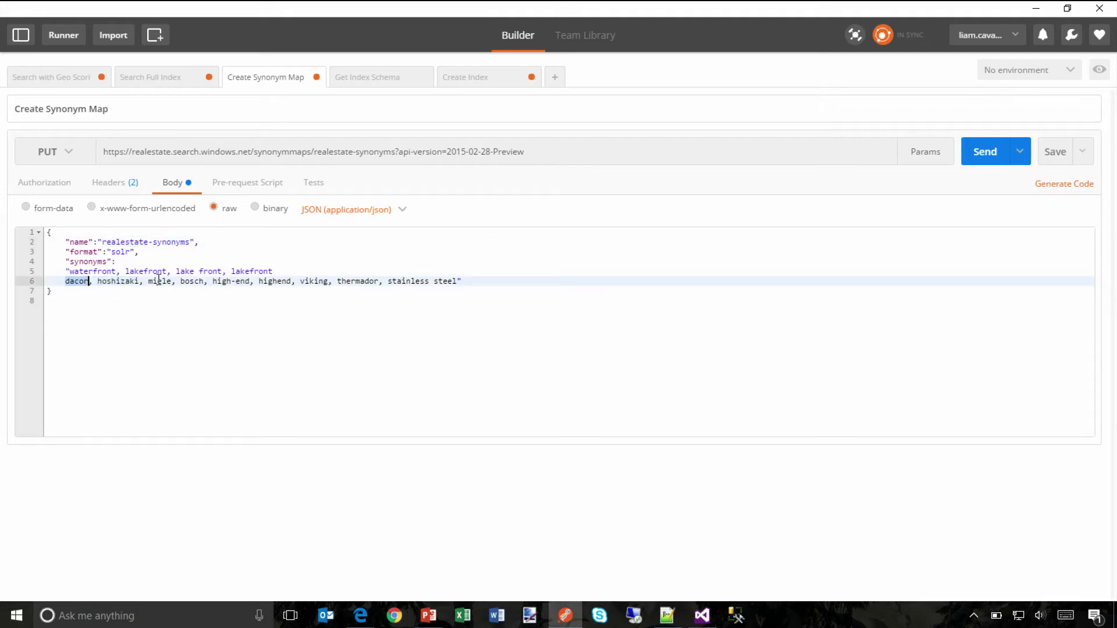
{"action": "double_click", "coordinate": [166, 282]}
{"action": "double_click", "coordinate": [276, 281]}
{"action": "left_click", "coordinate": [981, 155]}
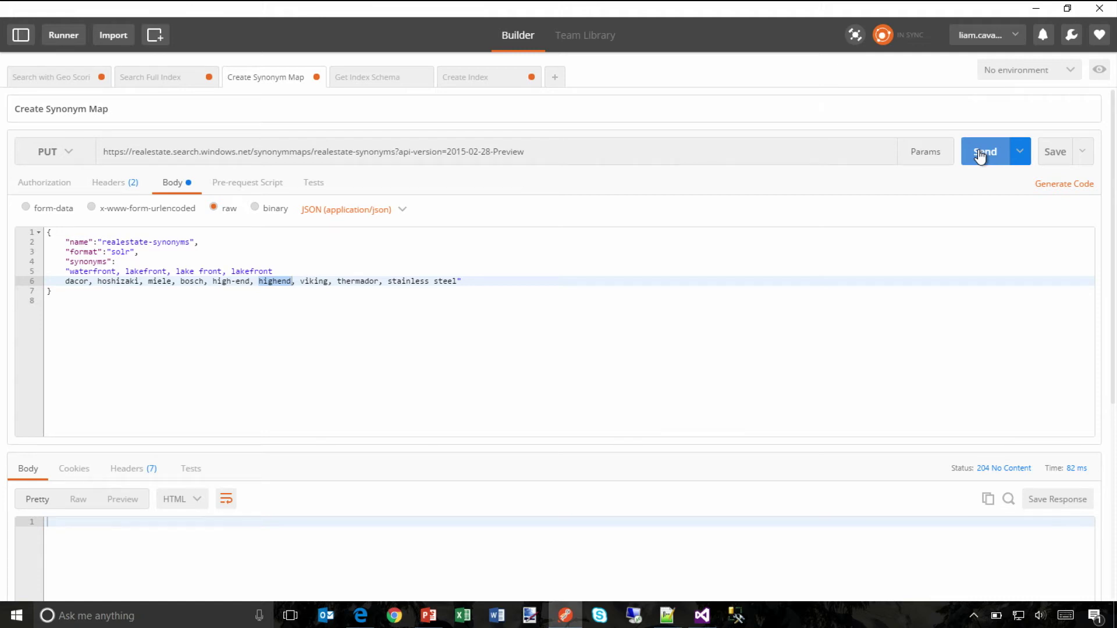
{"action": "key", "text": "alt+Tab"}
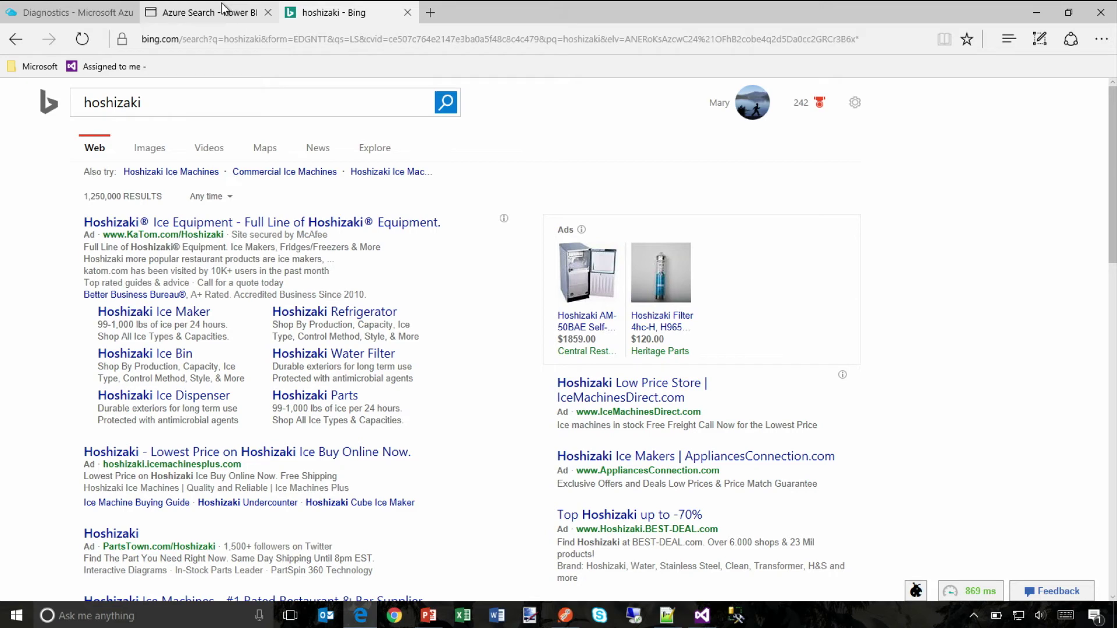
{"action": "left_click", "coordinate": [224, 9]}
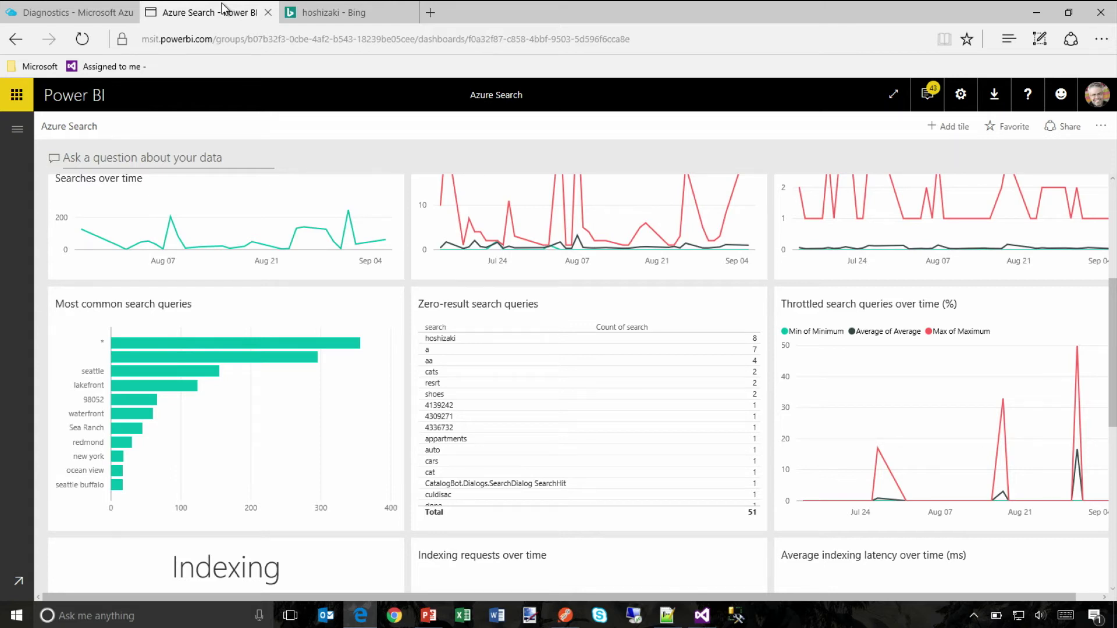
{"action": "key", "text": "alt+Tab"}
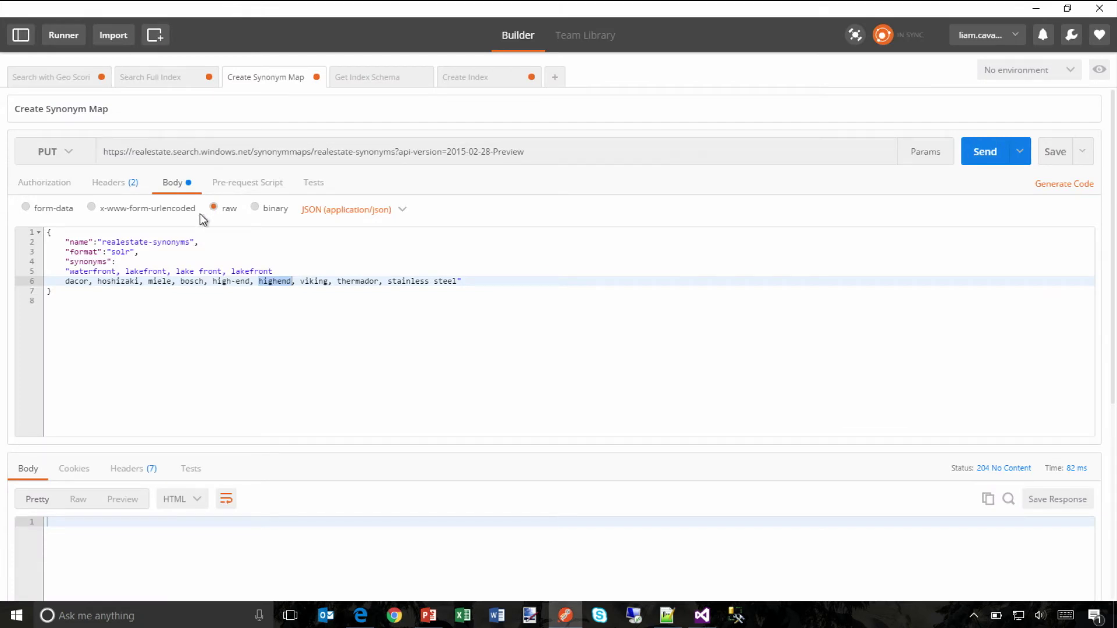
{"action": "left_click", "coordinate": [375, 87]}
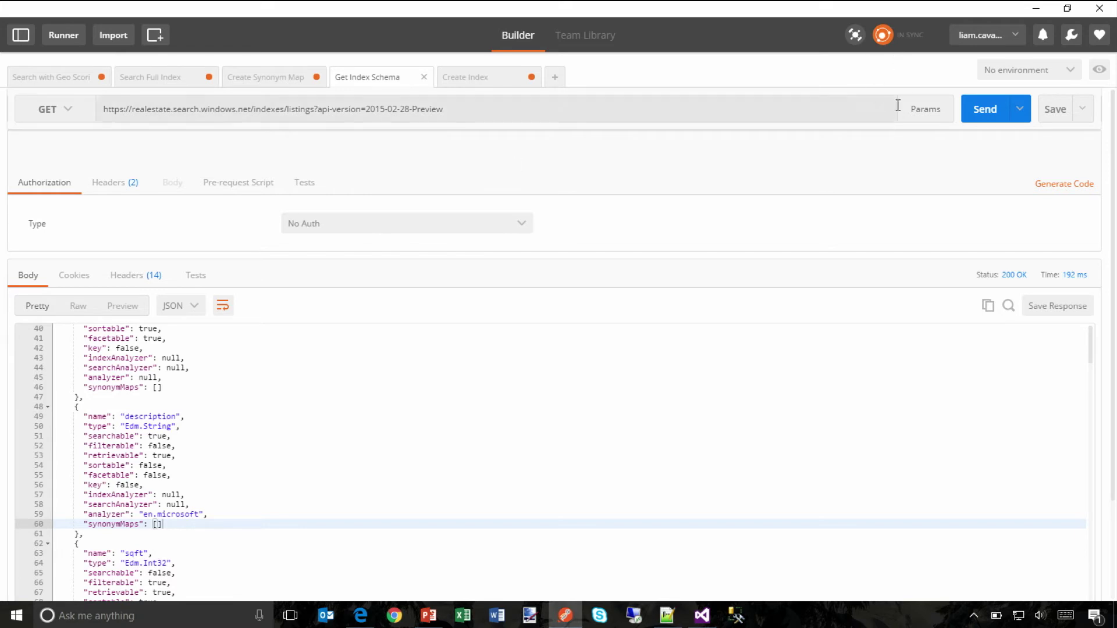
Fetch the listings schema and highlight realestate-synonyms in the description field's synonymMaps.
{"action": "left_click", "coordinate": [966, 112]}
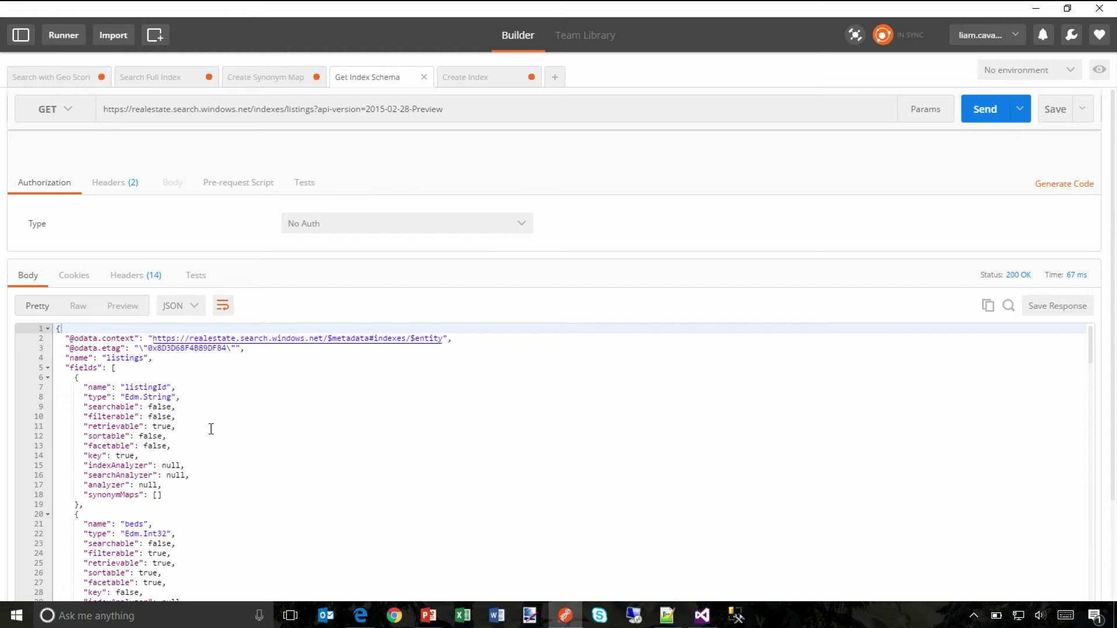
{"action": "left_click", "coordinate": [189, 436]}
{"action": "scroll", "coordinate": [189, 436], "scroll_direction": "down", "scroll_amount": 4}
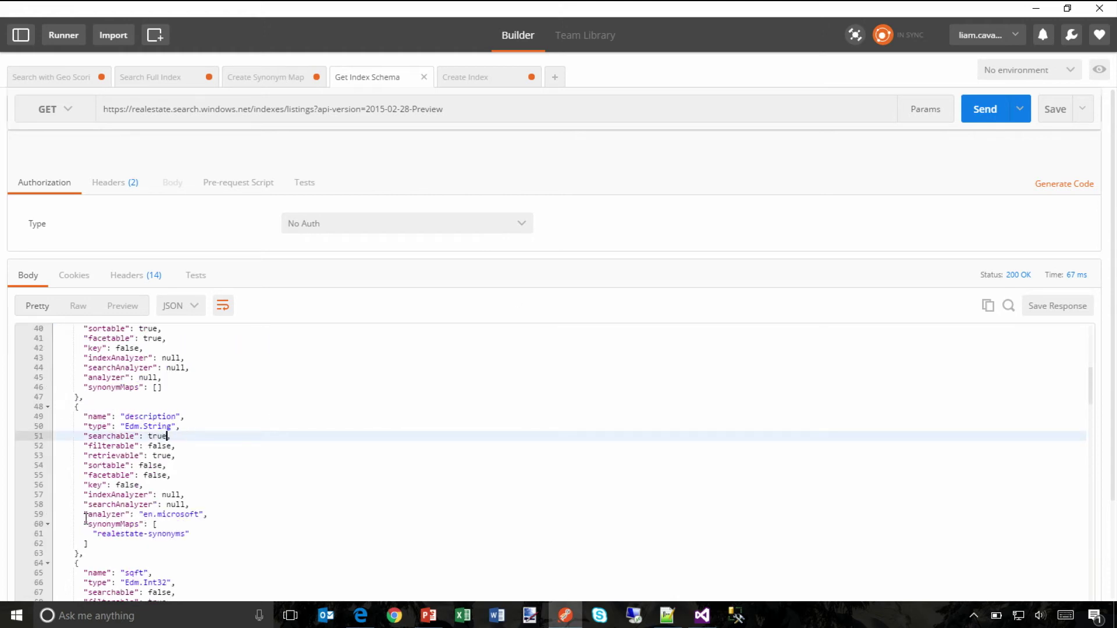
{"action": "left_click_drag", "start_coordinate": [85, 519], "coordinate": [102, 544]}
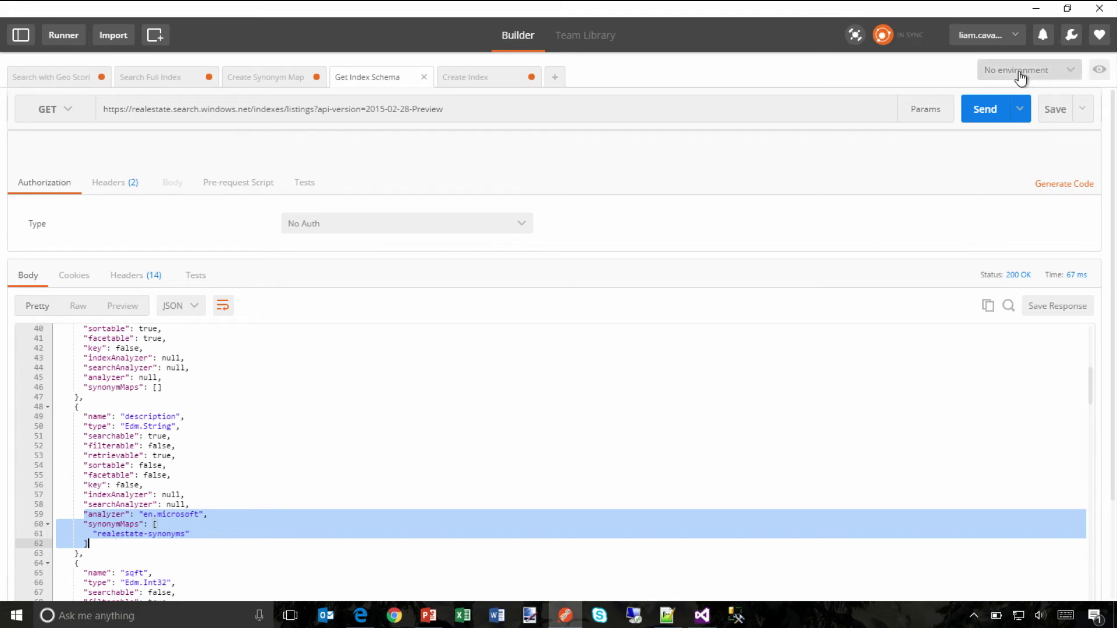
{"action": "left_click", "coordinate": [985, 116]}
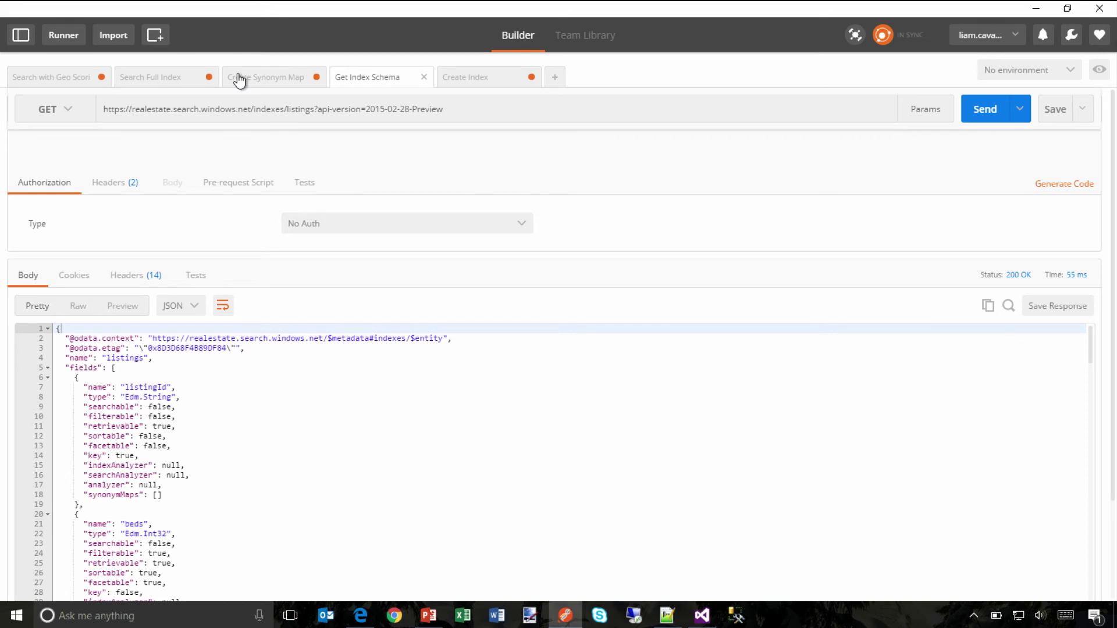
Rerun search=hoshizaki, now returning listing 606002 with stainless steel appliances.
{"action": "left_click", "coordinate": [169, 80]}
{"action": "left_click", "coordinate": [485, 151]}
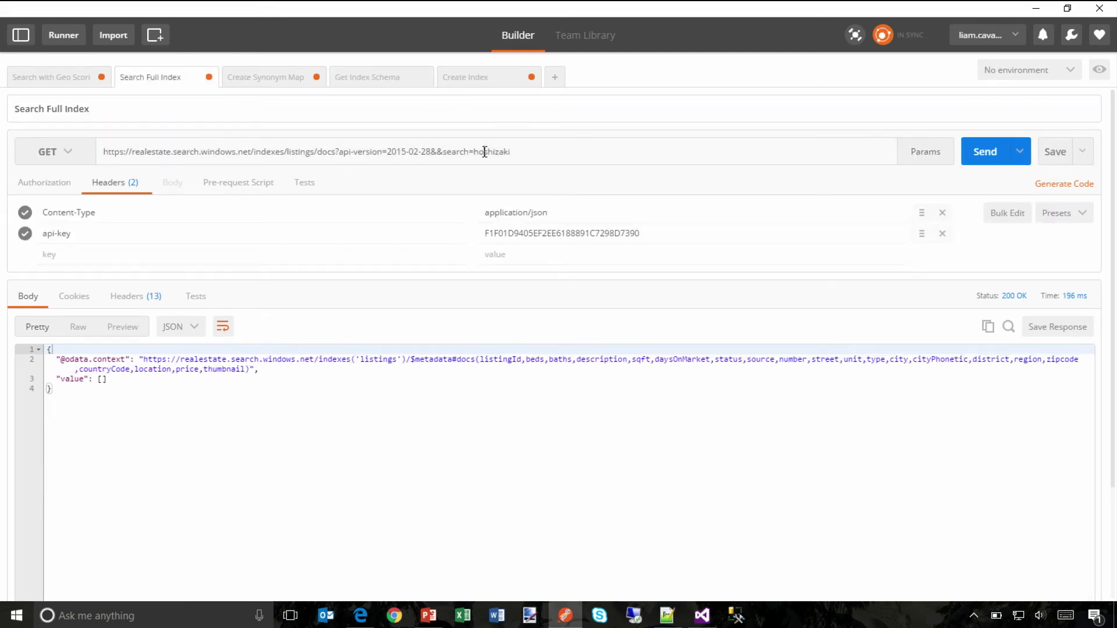
{"action": "key", "text": "Return"}
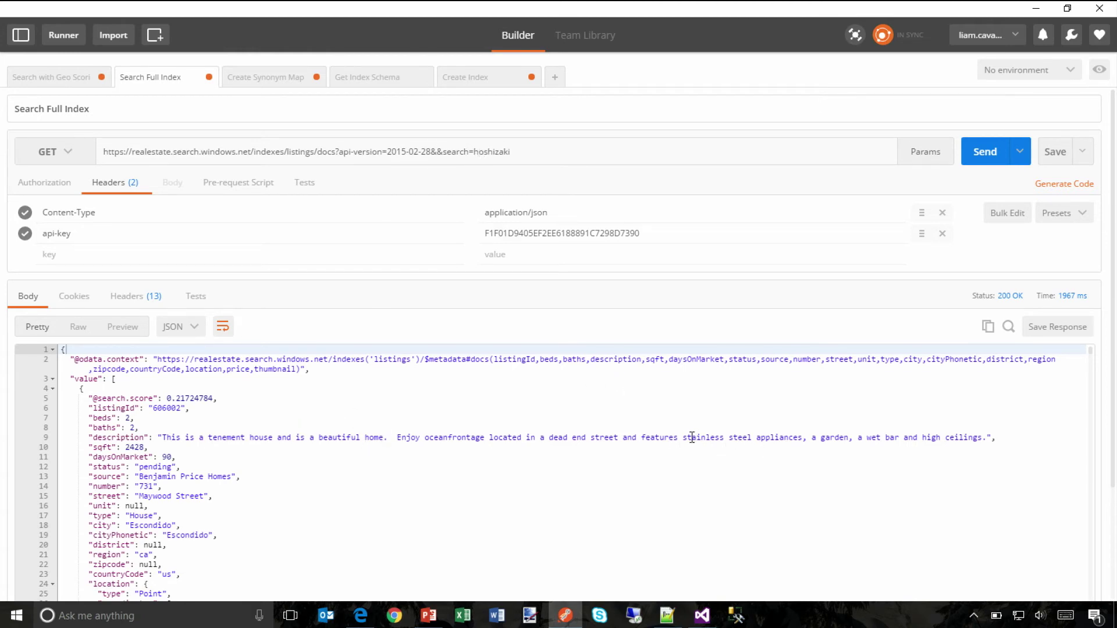
{"action": "double_click", "coordinate": [713, 436]}
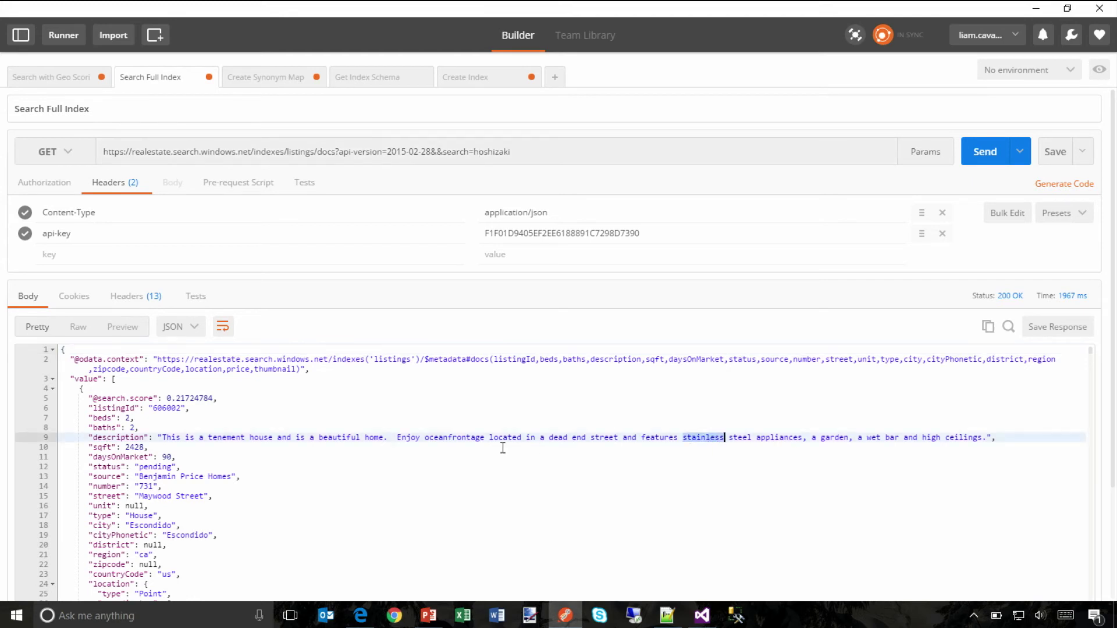